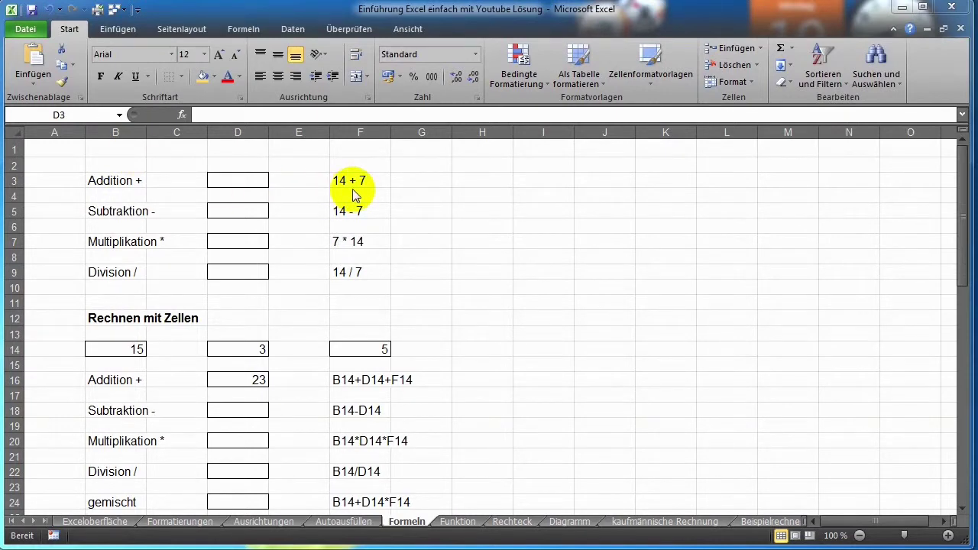
# Enter the formula =14+7 in D3 so it shows 21.
pyautogui.click(218, 182)
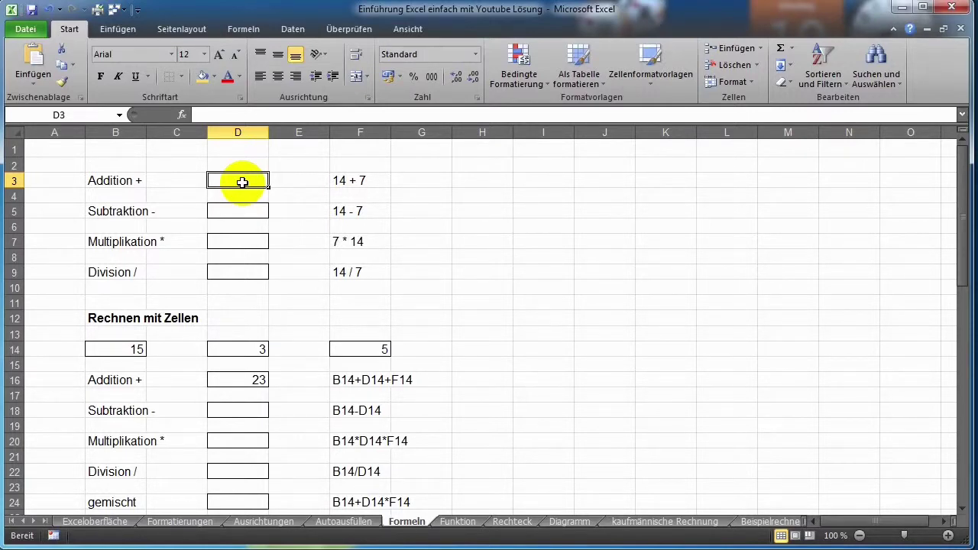
pyautogui.write('=')
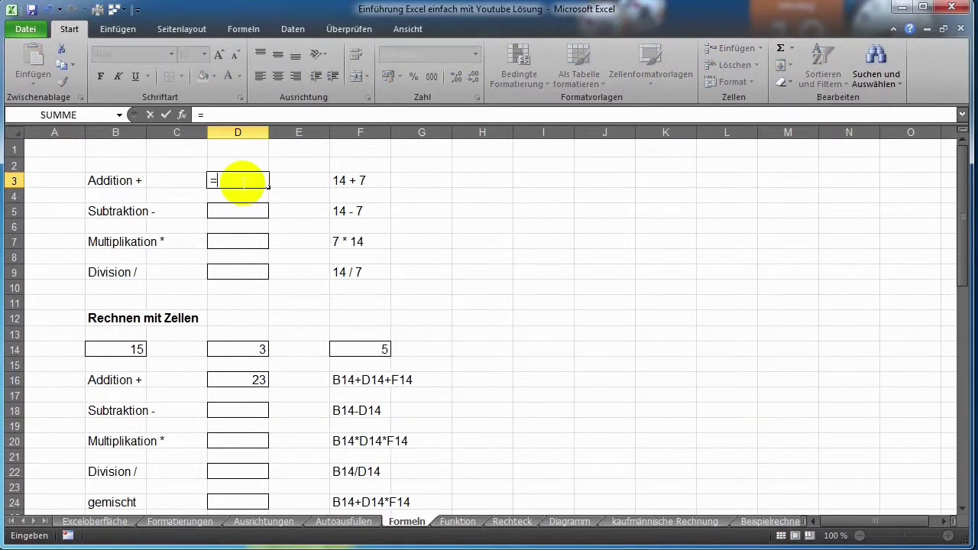
pyautogui.write('14')
pyautogui.write('+')
pyautogui.write('7')
pyautogui.press('Return')
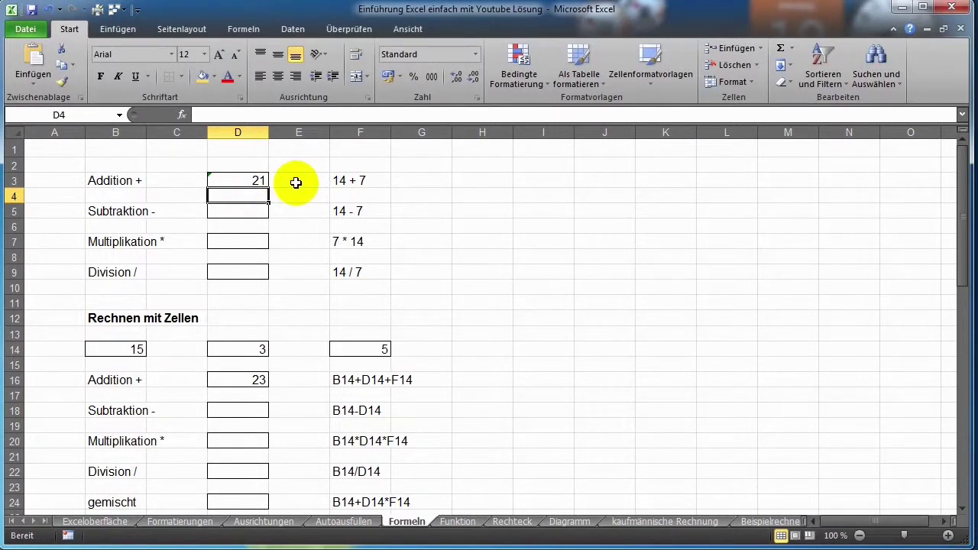
# Enter 14-7 in D5, which Excel turns into a date.
pyautogui.click(236, 211)
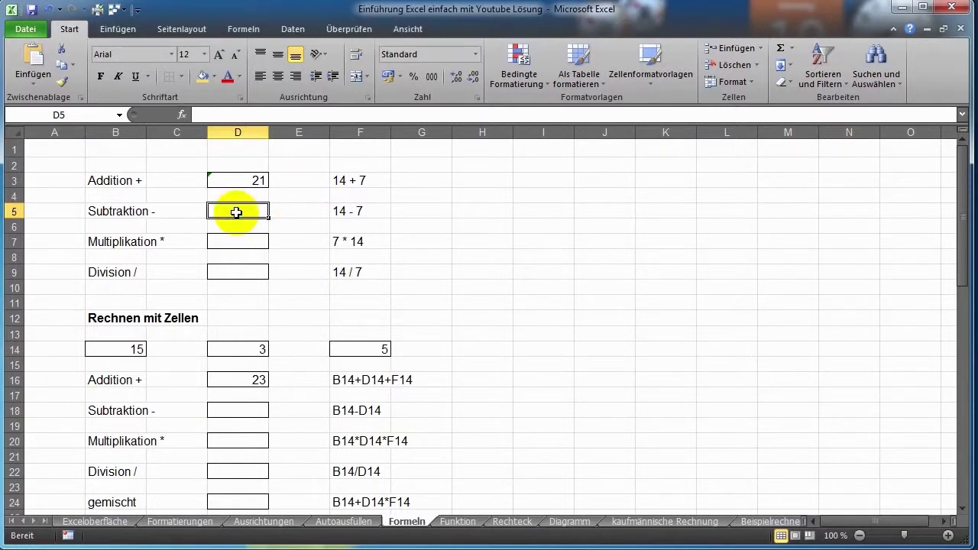
pyautogui.write('14')
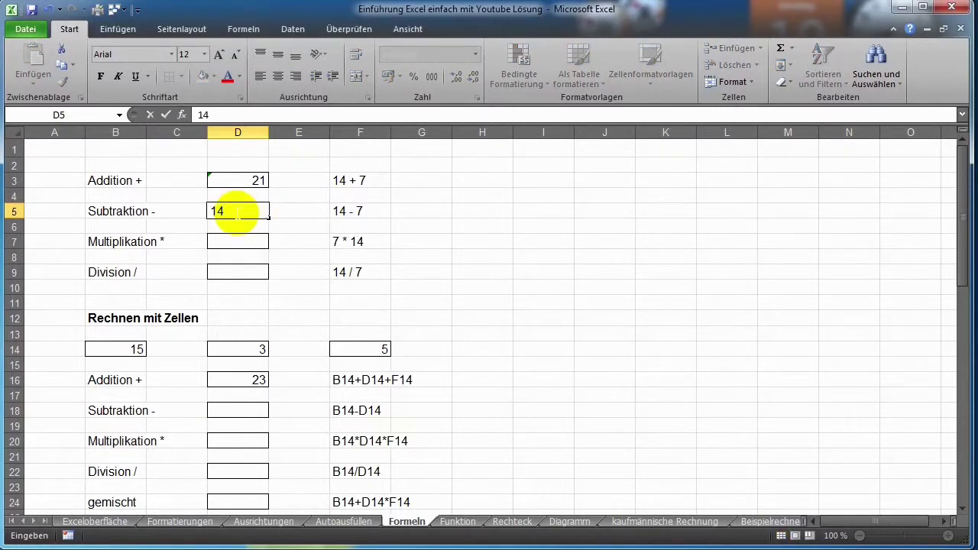
pyautogui.write('-7')
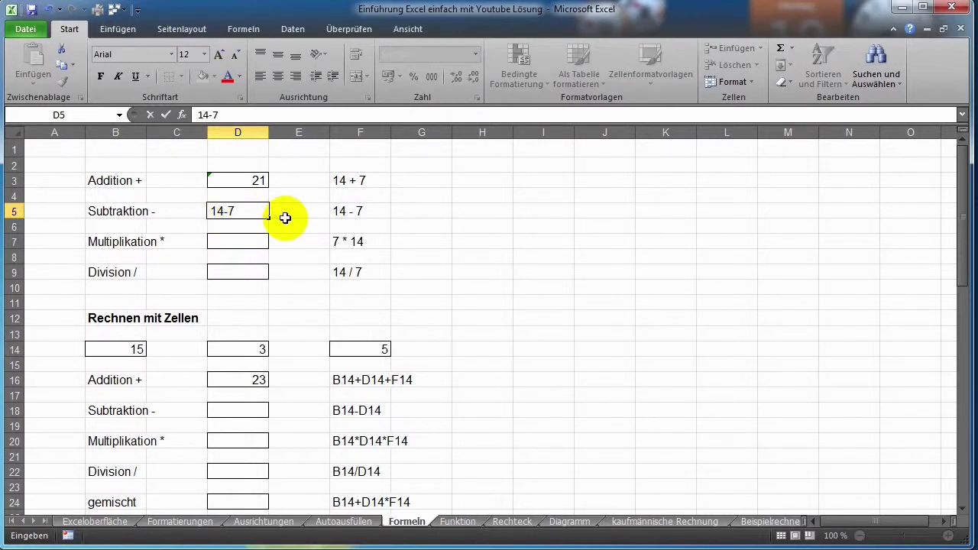
pyautogui.press('Return')
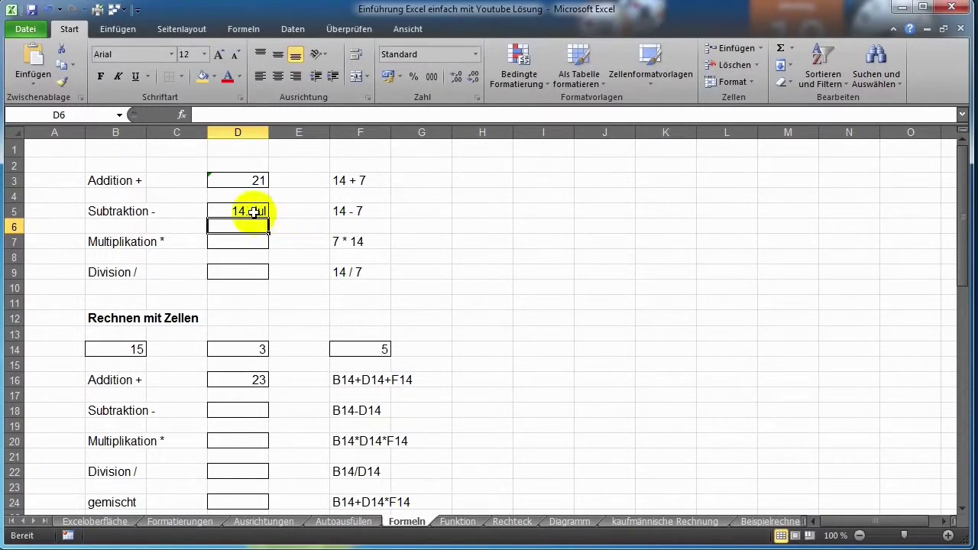
# Reset D5 to the Standard number format and enter =14-7 so it shows 7.
pyautogui.click(252, 211)
pyautogui.click(475, 58)
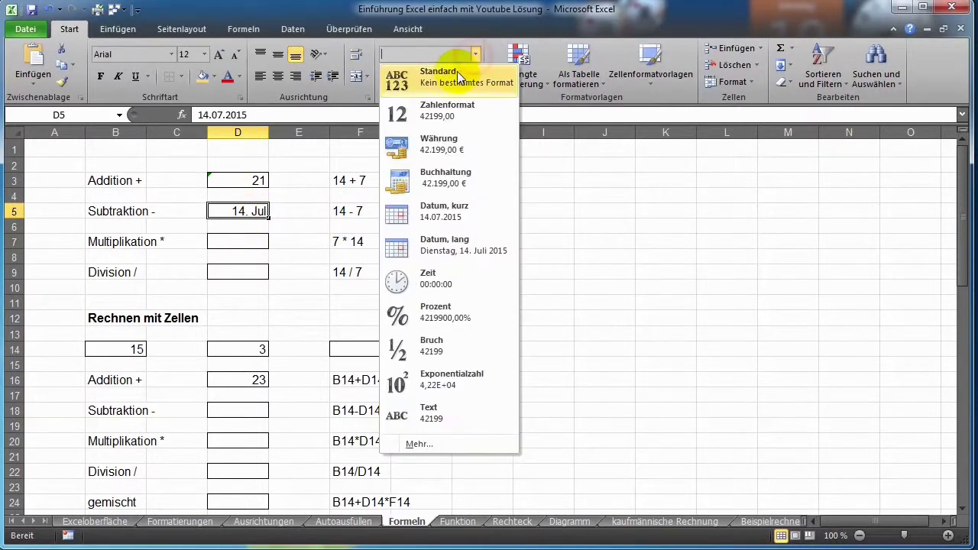
pyautogui.click(457, 78)
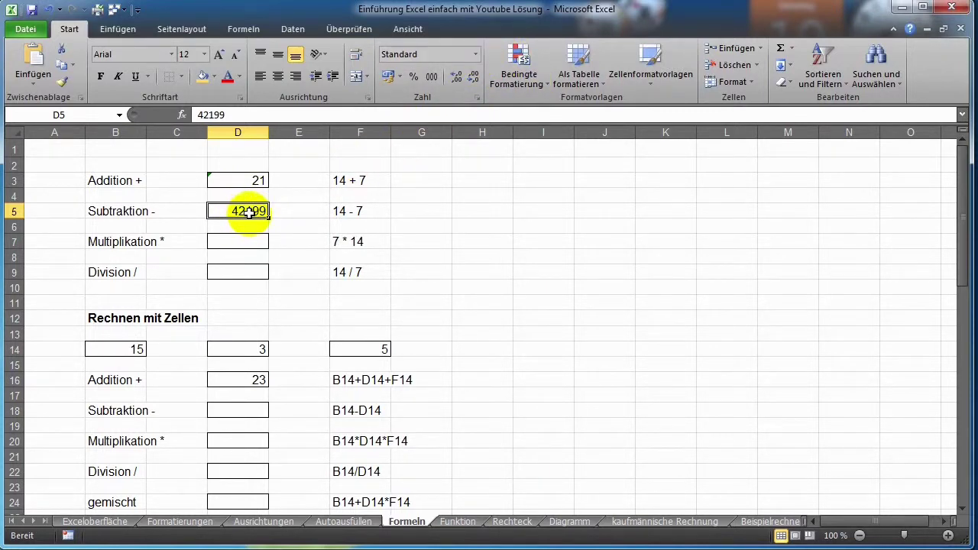
pyautogui.write('=')
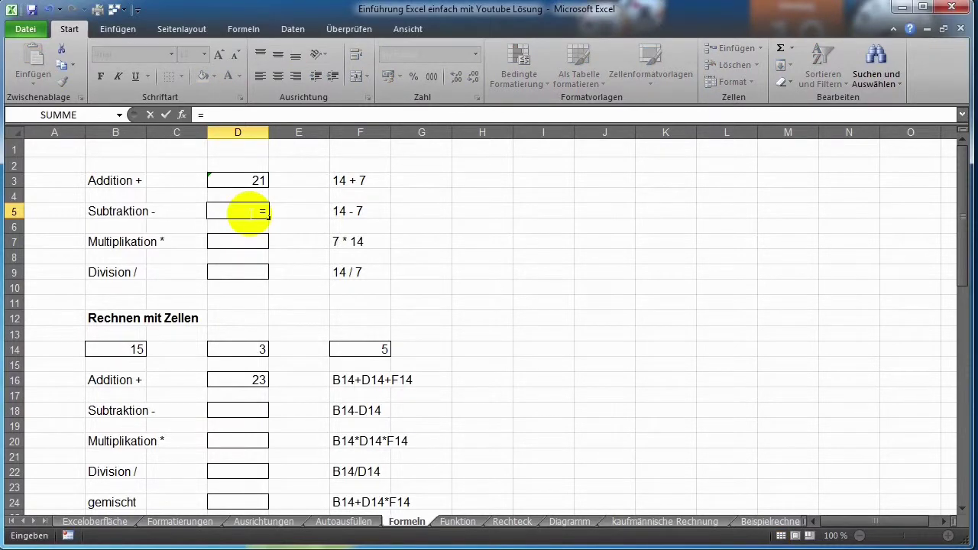
pyautogui.write('14')
pyautogui.write('-7')
pyautogui.press('Return')
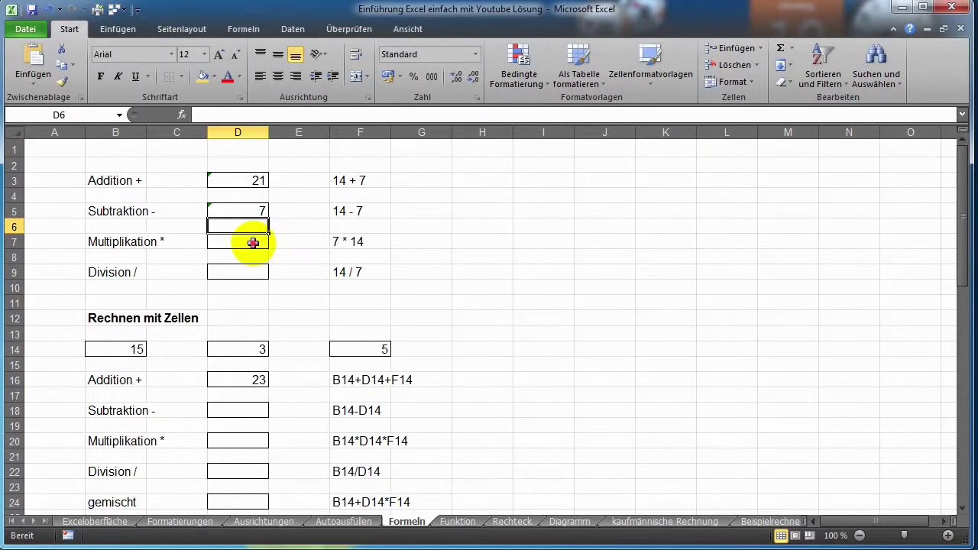
# Enter =7*14 in D7 (98) and =14/7 in D9 (2).
pyautogui.click(253, 243)
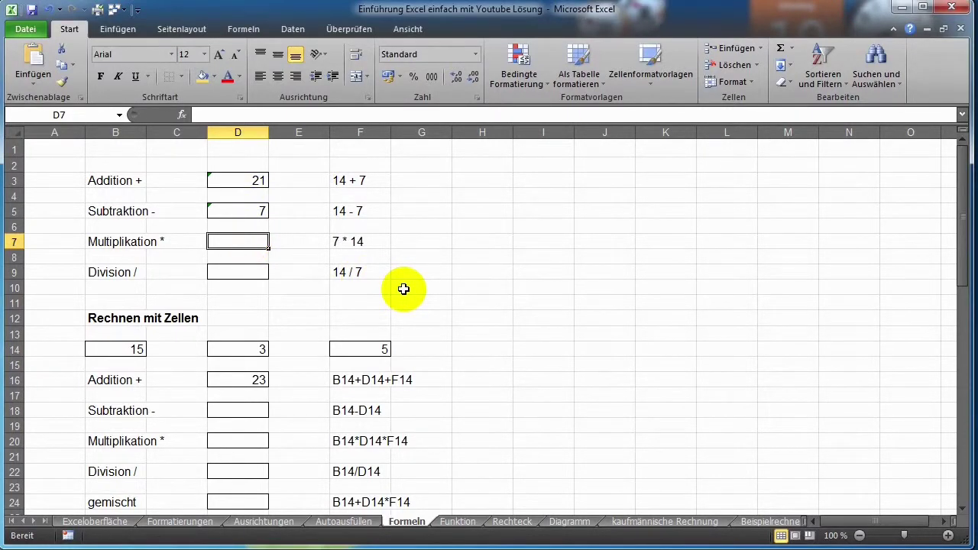
pyautogui.write('=')
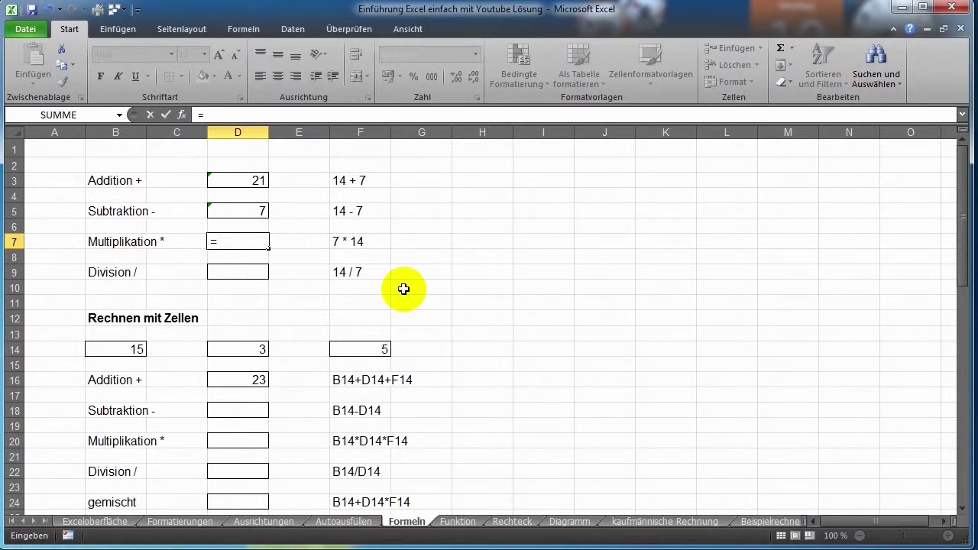
pyautogui.write('7*14')
pyautogui.press('Return')
pyautogui.click(252, 274)
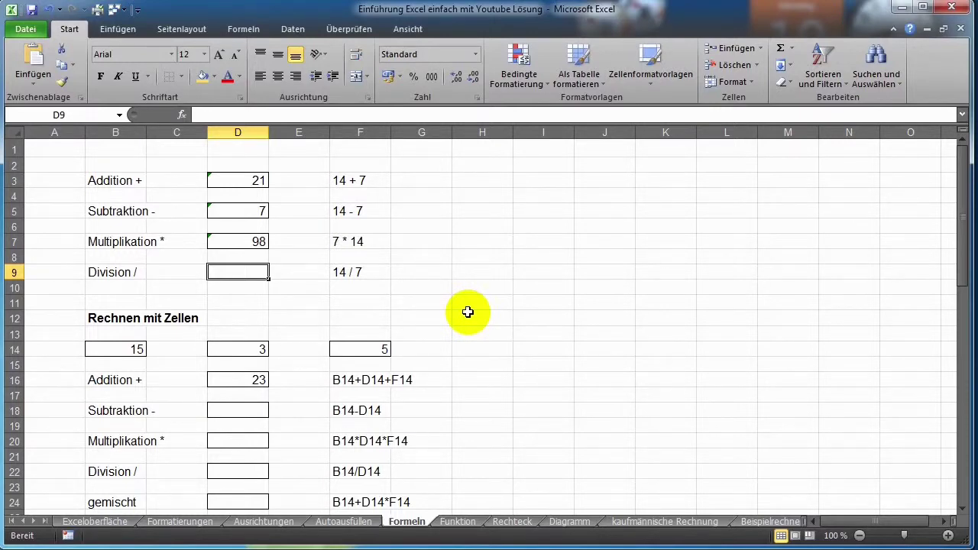
pyautogui.write('=')
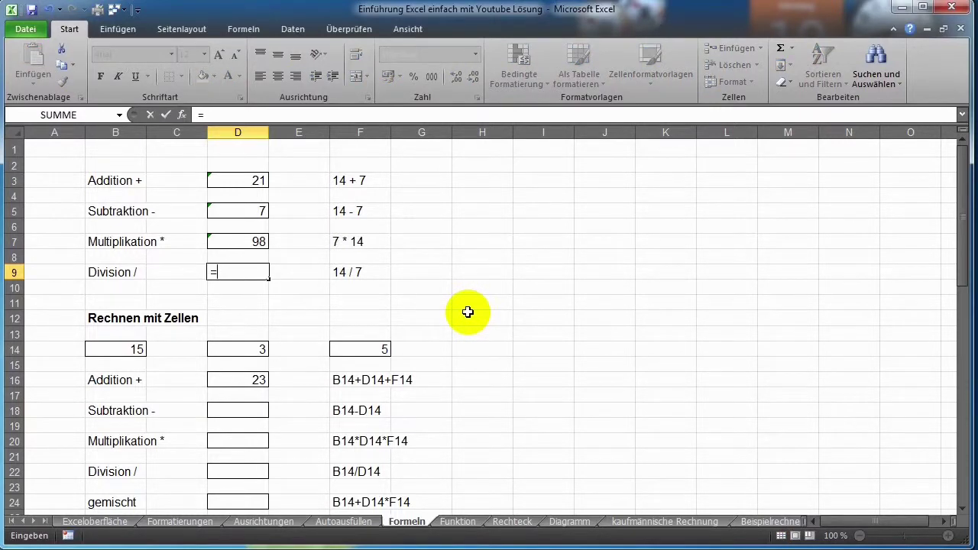
pyautogui.write('14/')
pyautogui.write('7')
pyautogui.press('Return')
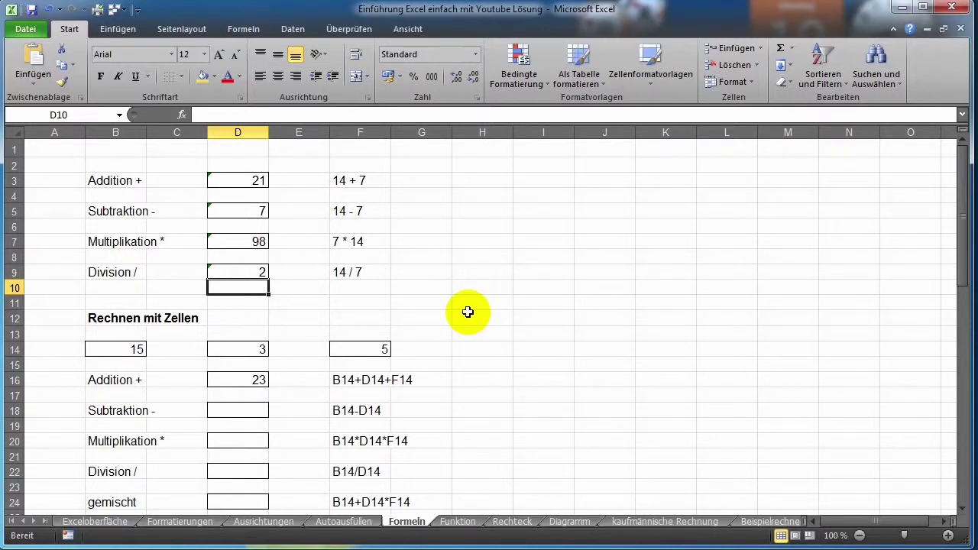
# Type the label H2:I2 into H2, then select D3 to view its formula.
pyautogui.moveTo(490, 161); pyautogui.dragTo(526, 162)
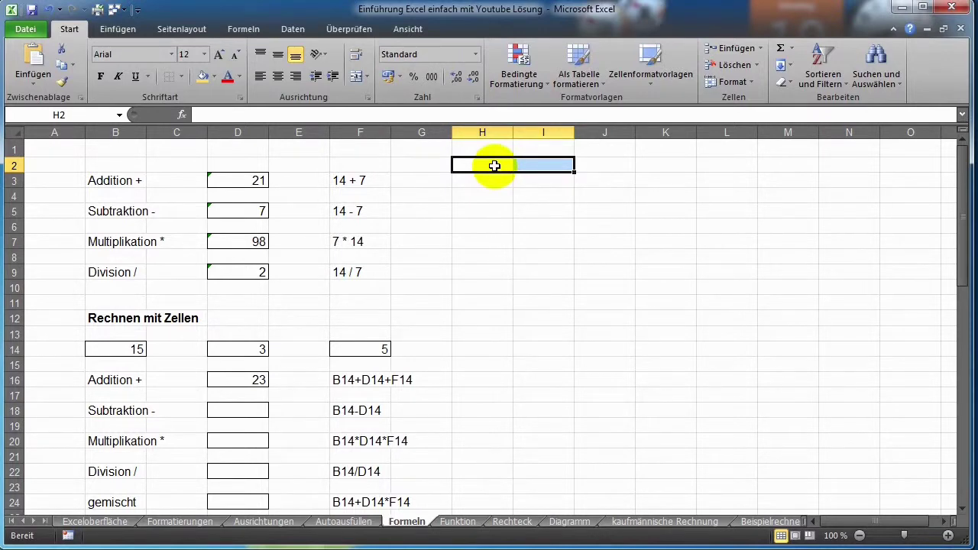
pyautogui.write('H')
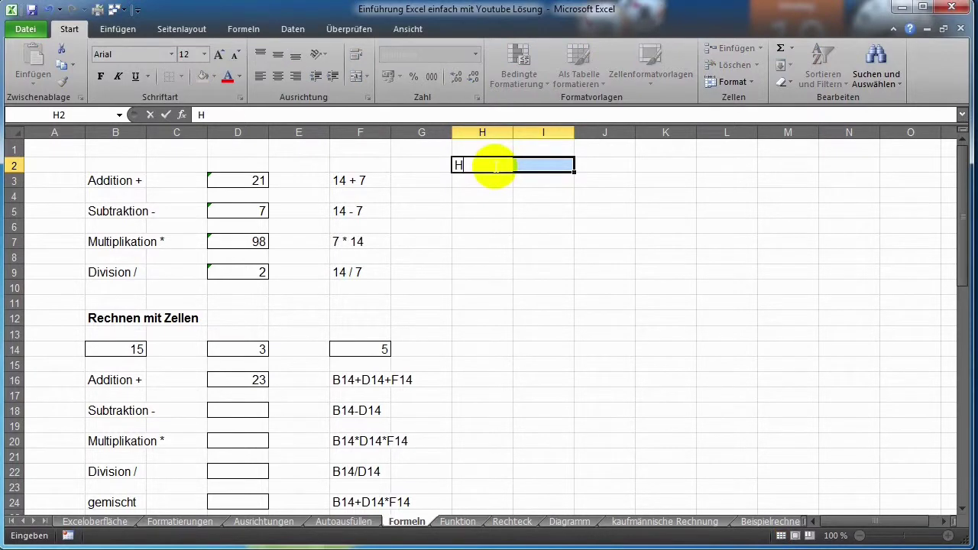
pyautogui.write('2')
pyautogui.write(':I')
pyautogui.write('2')
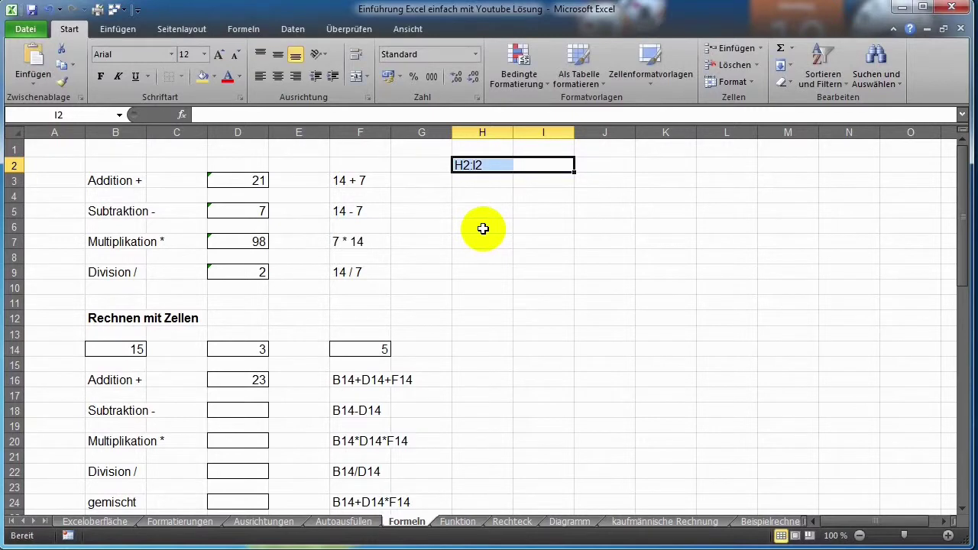
pyautogui.click(493, 225)
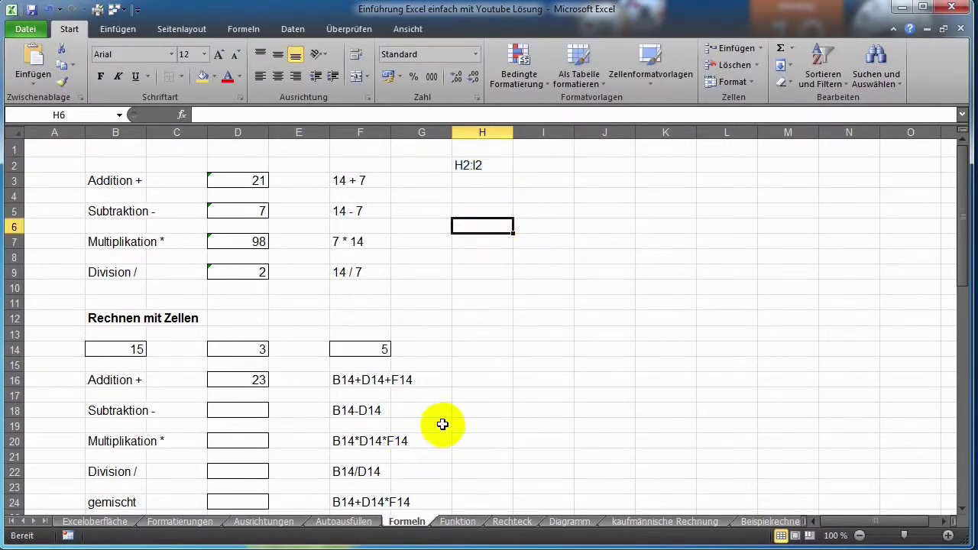
pyautogui.click(241, 179)
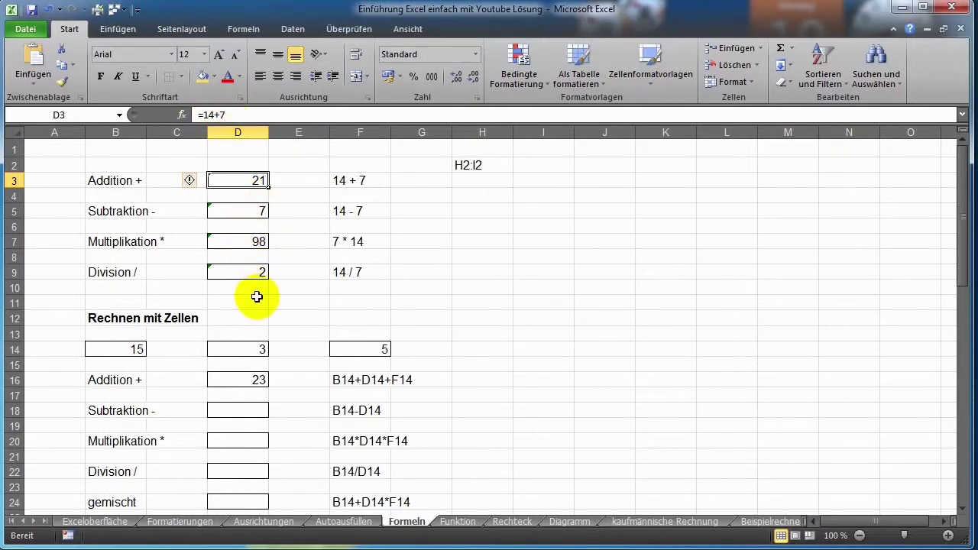
# Enter 5 in F14 and check the addition formula in D16.
pyautogui.click(136, 350)
pyautogui.click(252, 347)
pyautogui.click(387, 351)
pyautogui.write('5')
pyautogui.press('Return')
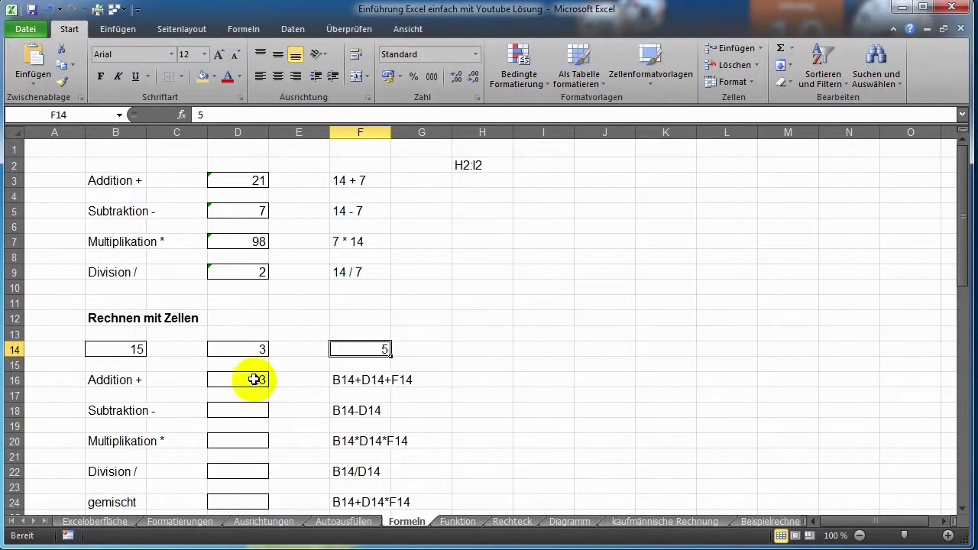
pyautogui.click(254, 379)
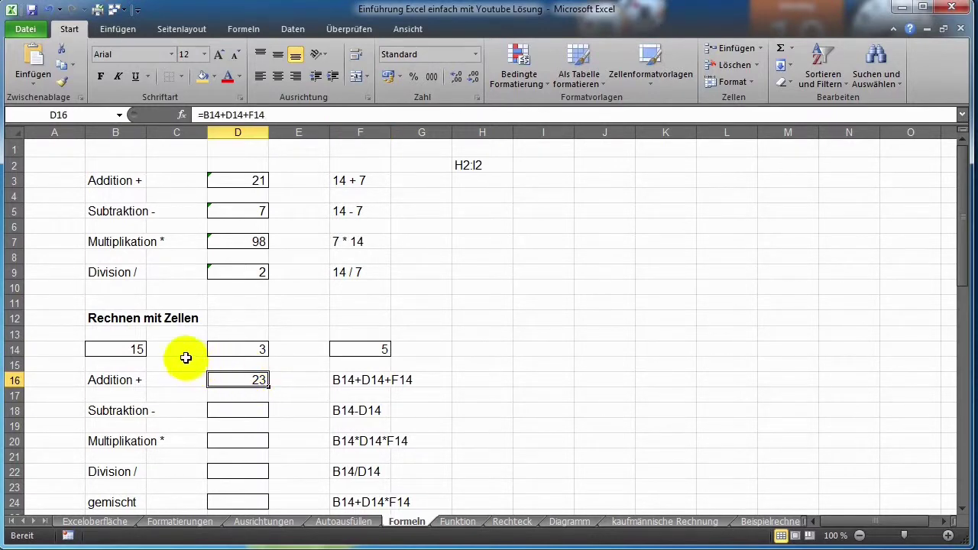
# Review input cells B14, D14 and F14 against D16's =B14+D14+F14 formula.
pyautogui.click(134, 350)
pyautogui.click(251, 349)
pyautogui.click(360, 350)
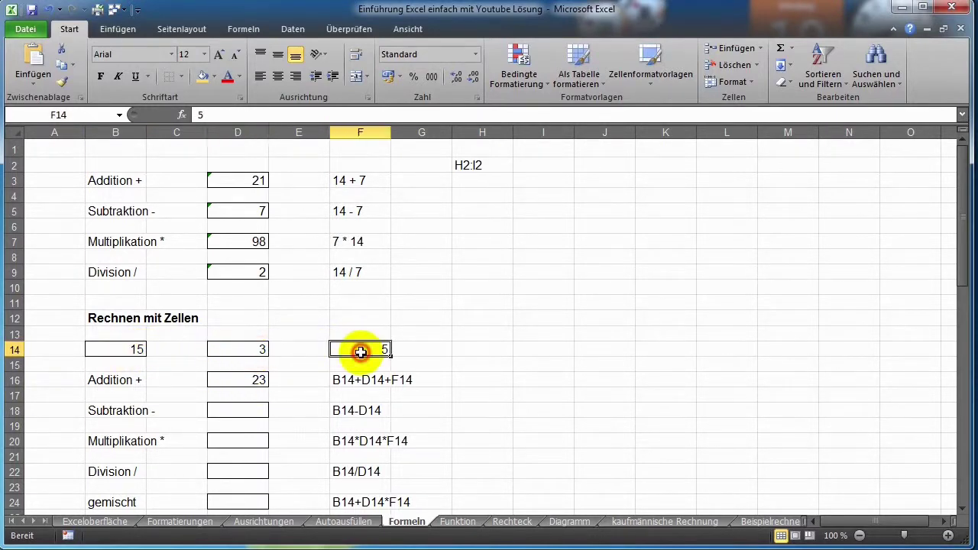
pyautogui.scroll(-1, 472, 367)
pyautogui.scroll(-1, 472, 367)
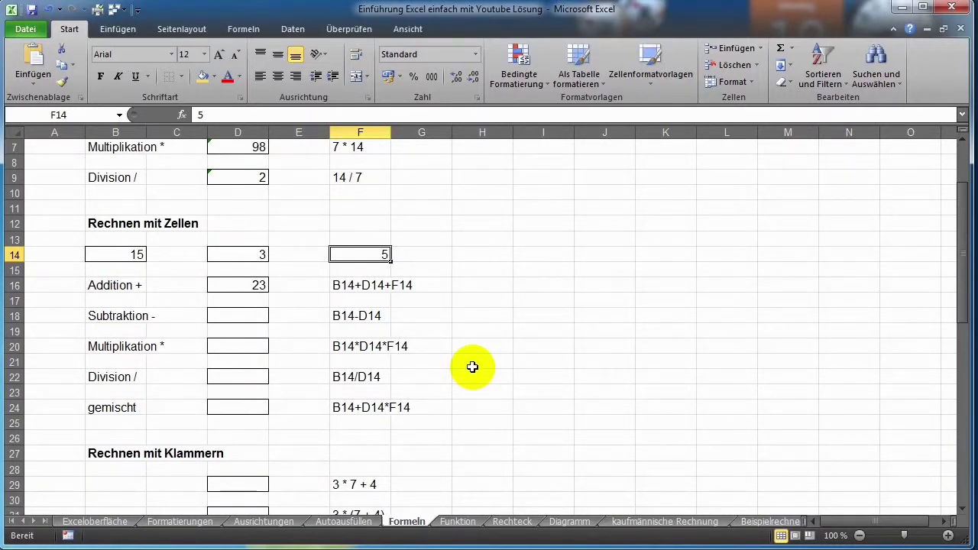
pyautogui.click(246, 286)
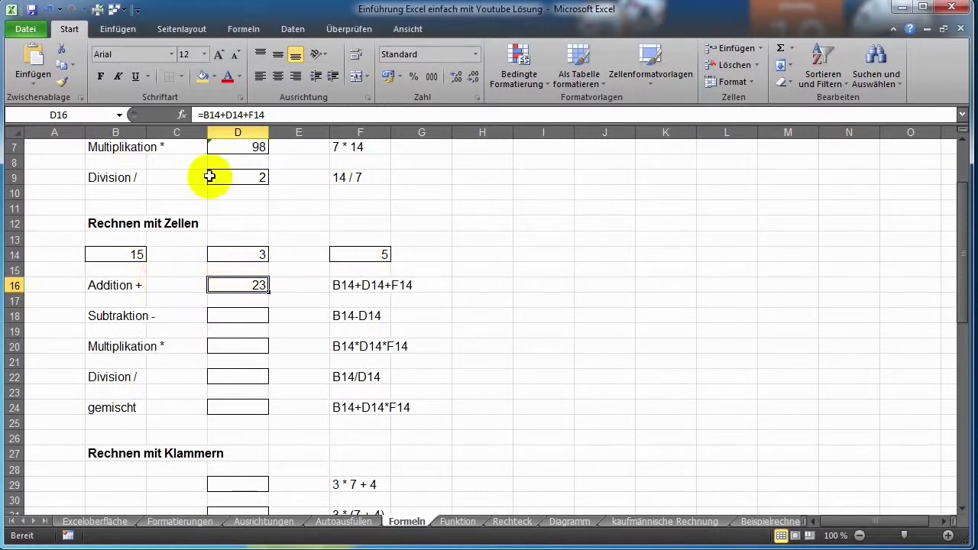
pyautogui.click(113, 256)
pyautogui.click(253, 284)
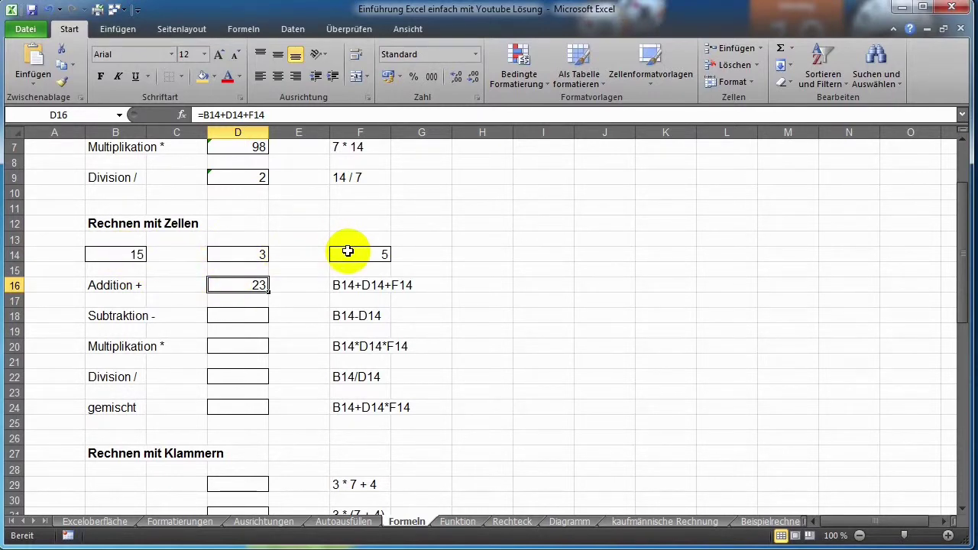
pyautogui.click(115, 255)
pyautogui.click(255, 254)
pyautogui.click(348, 257)
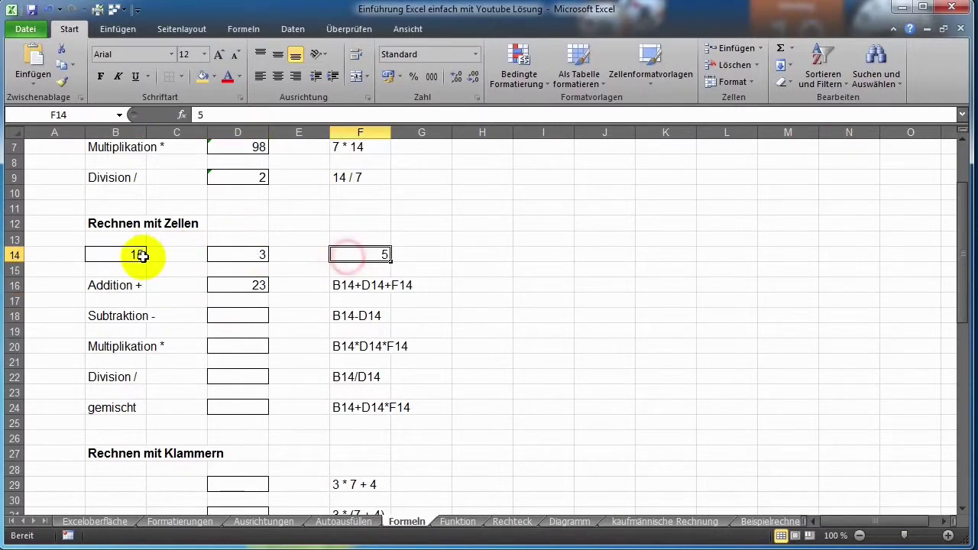
# Set B14, D14 and F14 to 10 so D16 totals 30.
pyautogui.click(143, 257)
pyautogui.write('10')
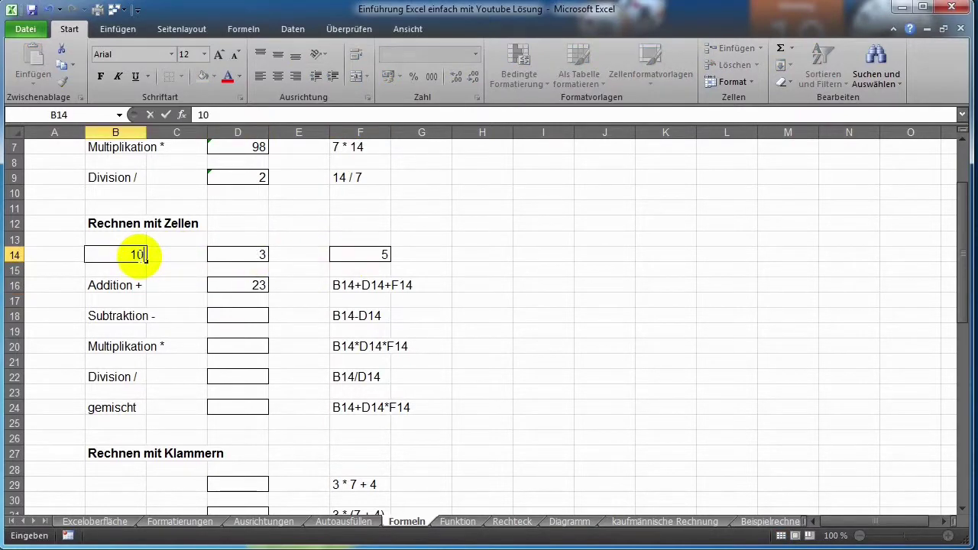
pyautogui.press('Tab')
pyautogui.press('Tab')
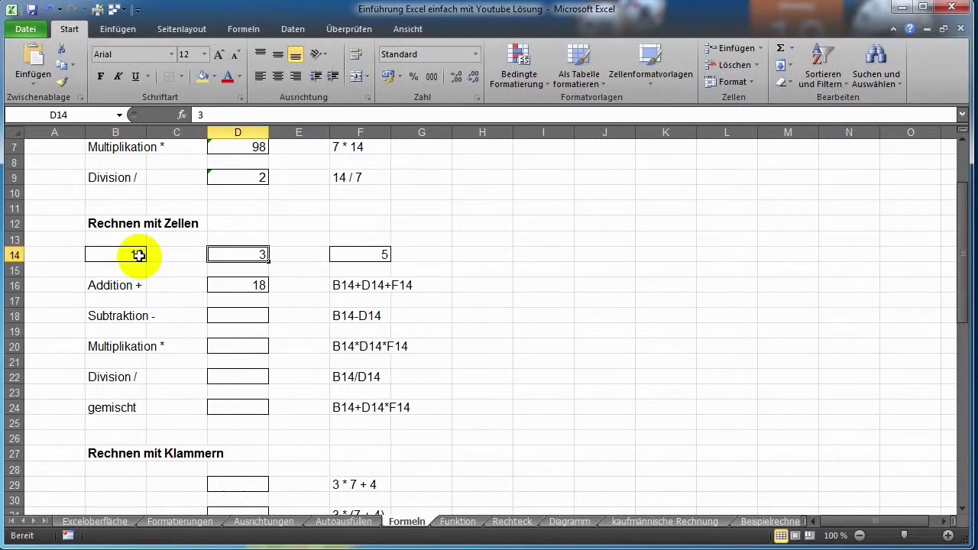
pyautogui.write('10')
pyautogui.press('Tab')
pyautogui.press('Tab')
pyautogui.write('1')
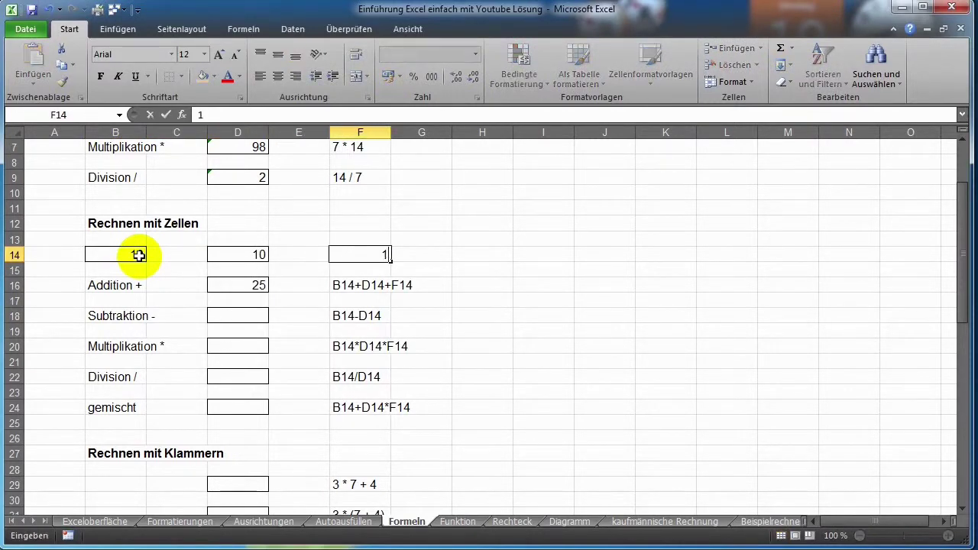
pyautogui.write('0')
pyautogui.press('Tab')
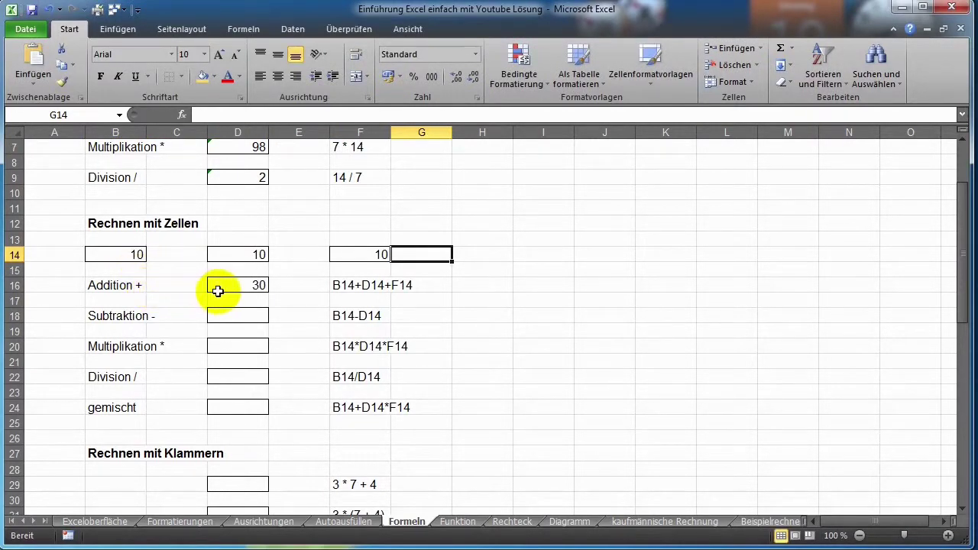
pyautogui.click(234, 288)
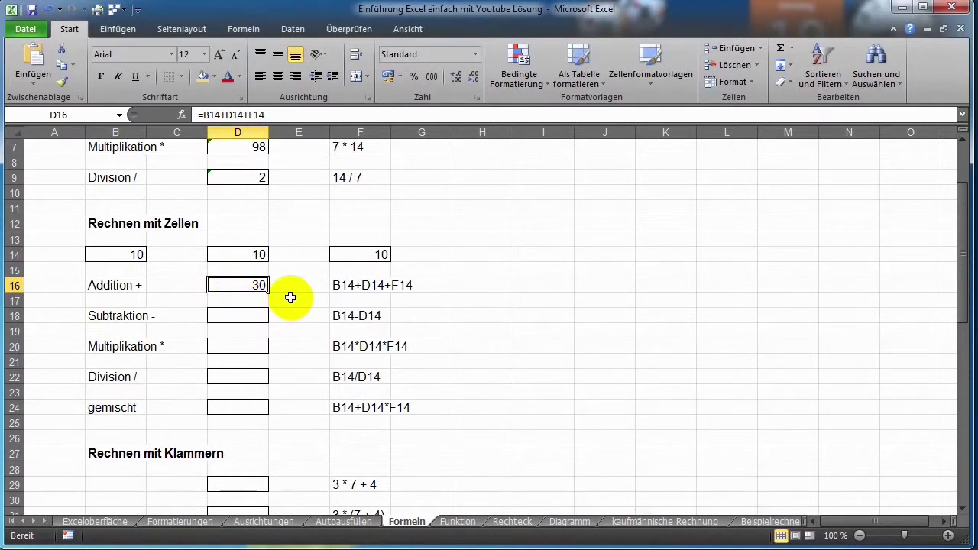
# Build the formula =B14-D14 in D18 by clicking the input cells.
pyautogui.click(255, 316)
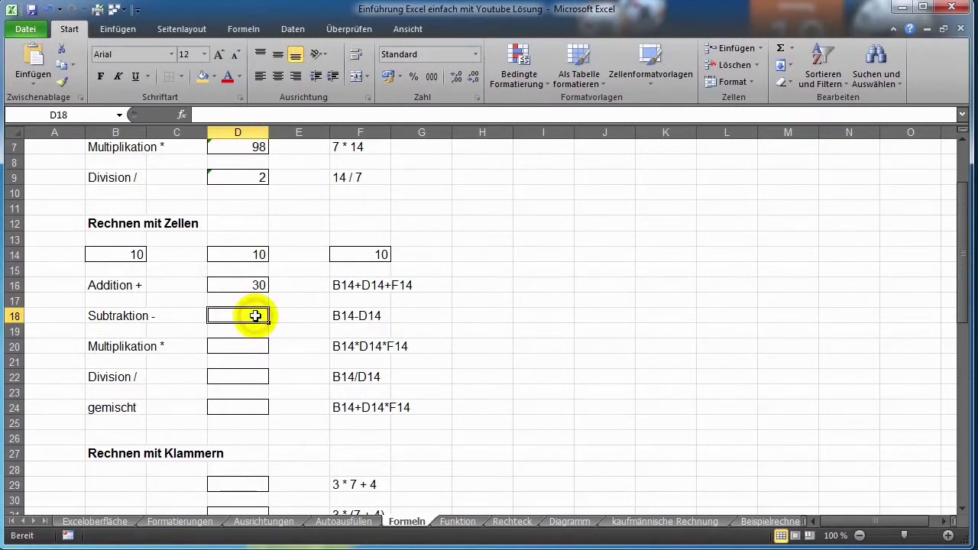
pyautogui.write('=')
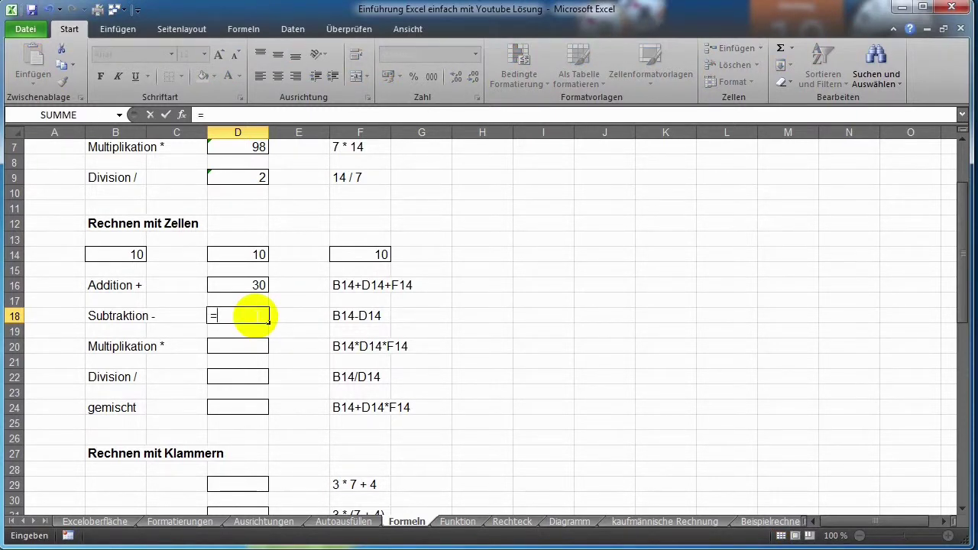
pyautogui.click(125, 256)
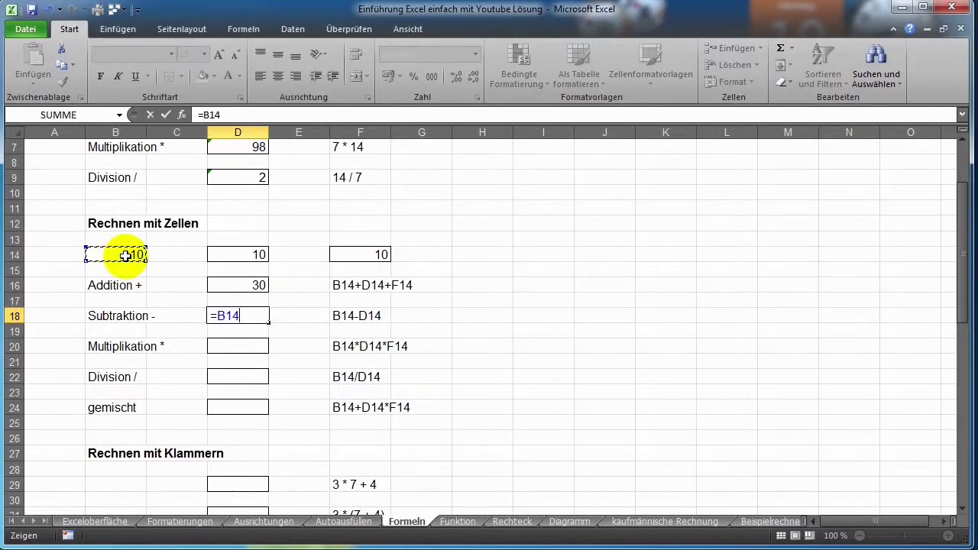
pyautogui.write('-')
pyautogui.click(245, 257)
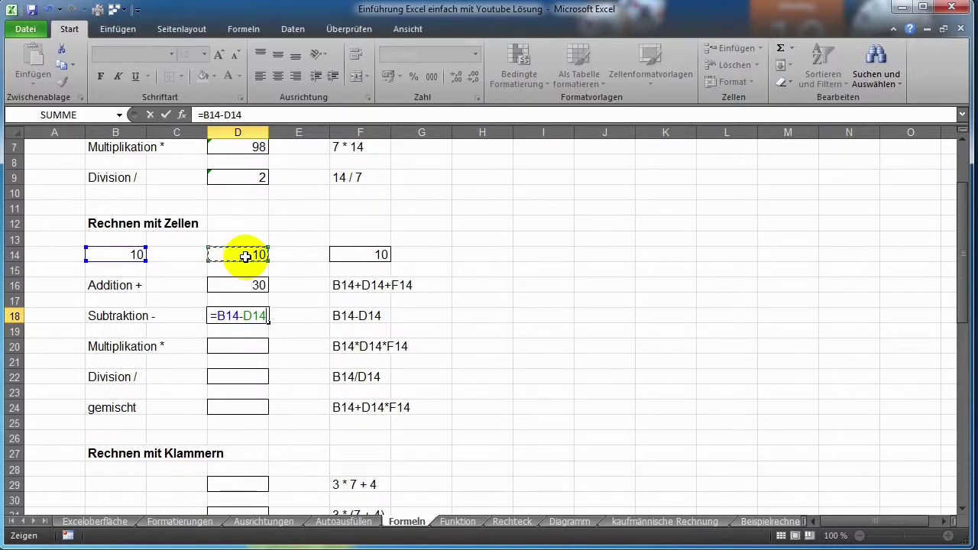
pyautogui.press('Return')
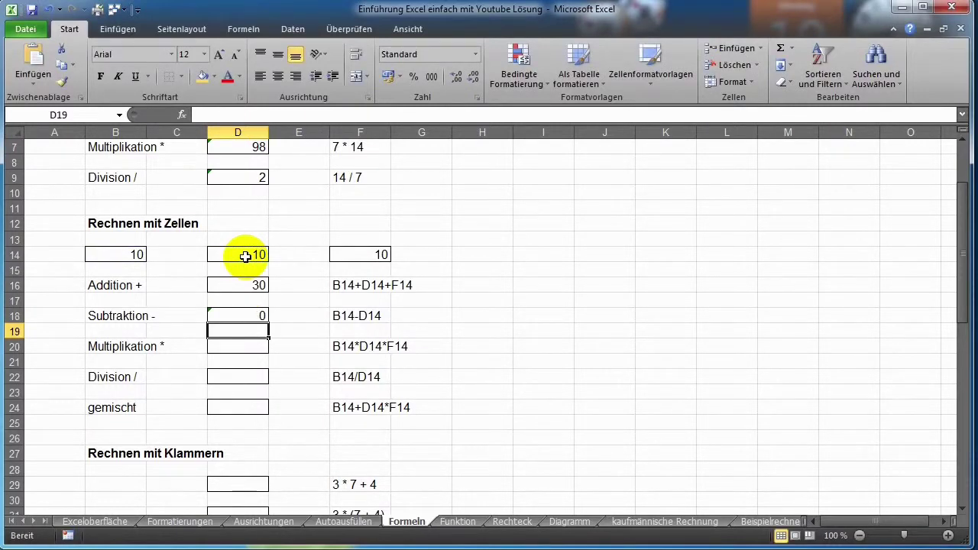
# Change the inputs to 25 in B14, 5 in D14 and 7 in F14.
pyautogui.click(131, 254)
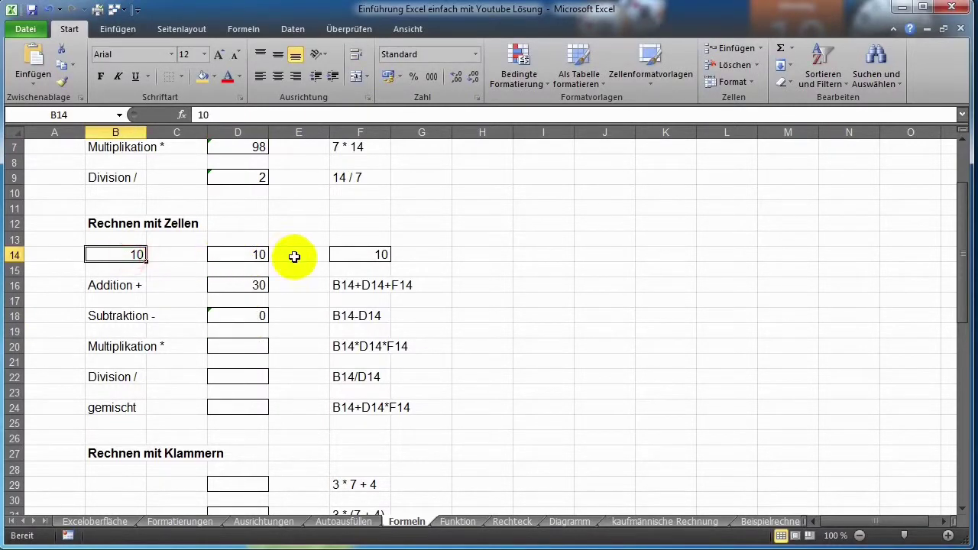
pyautogui.write('25')
pyautogui.press('Tab')
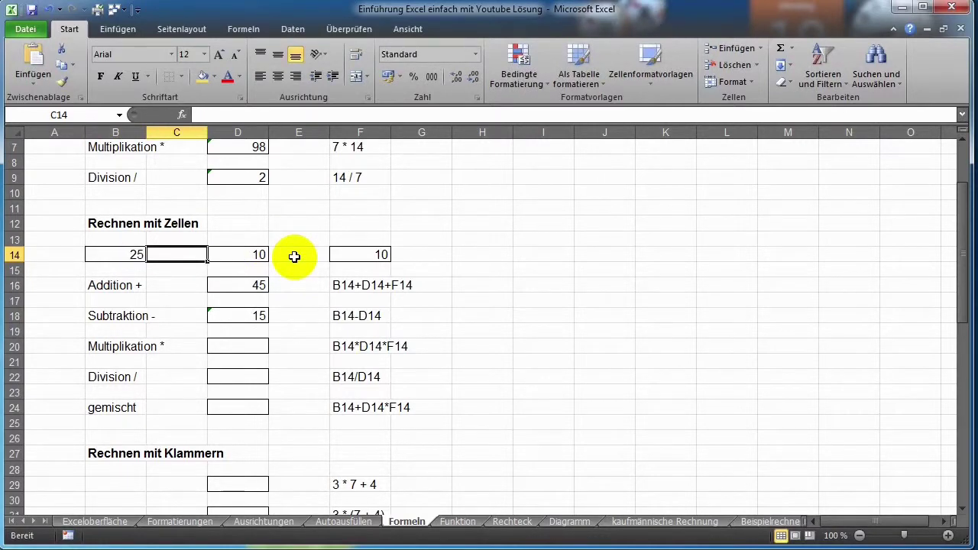
pyautogui.click(248, 256)
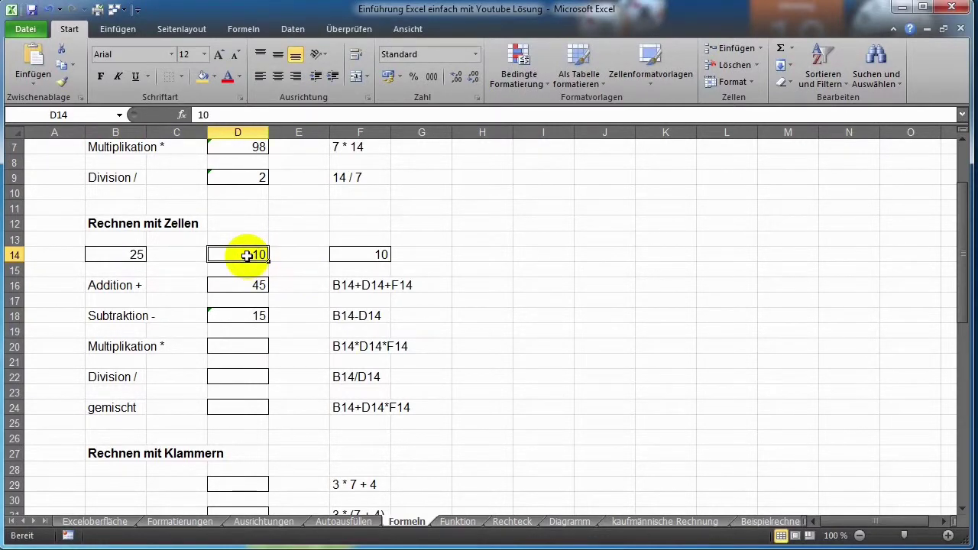
pyautogui.write('5')
pyautogui.press('Tab')
pyautogui.press('Tab')
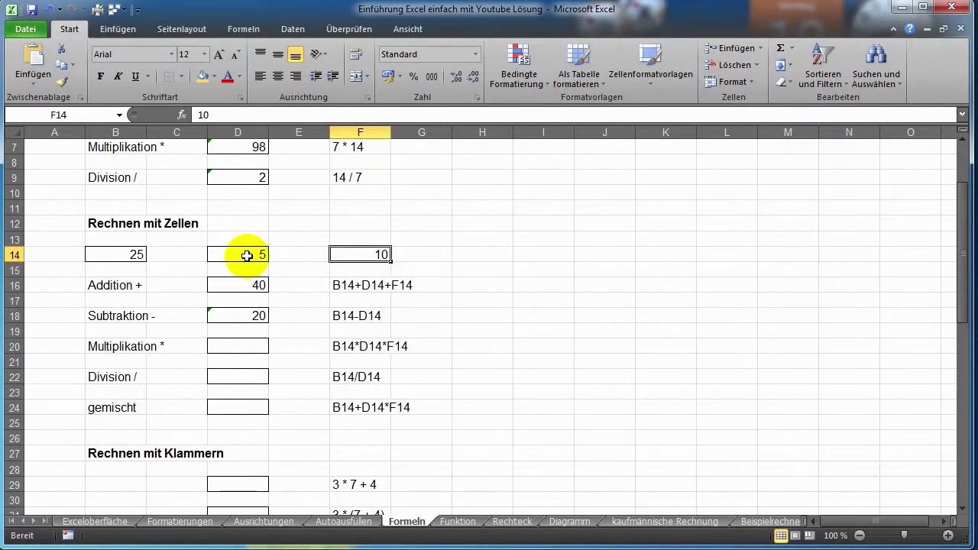
pyautogui.write('7')
pyautogui.press('Return')
pyautogui.click(288, 345)
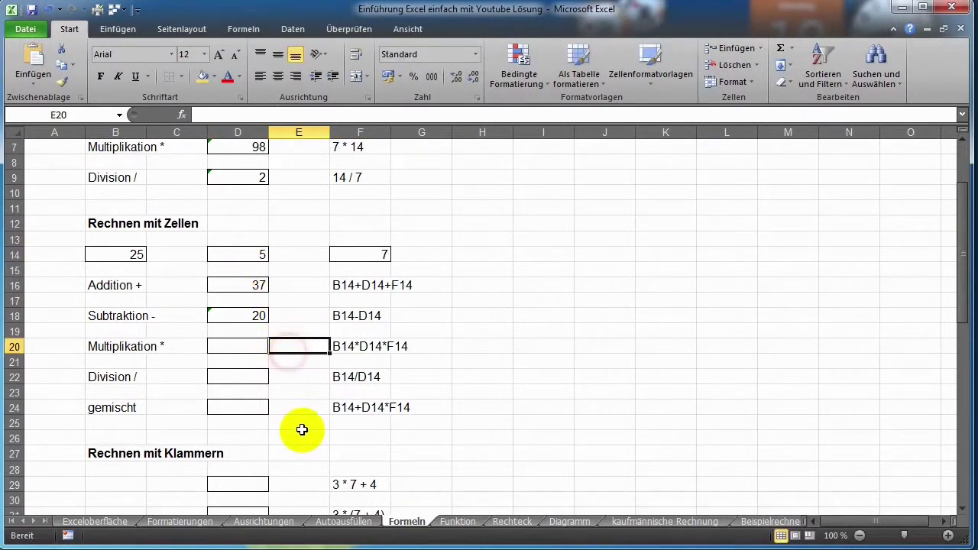
# Enter =b14*d14*f14 in D20 so it shows 875.
pyautogui.click(243, 346)
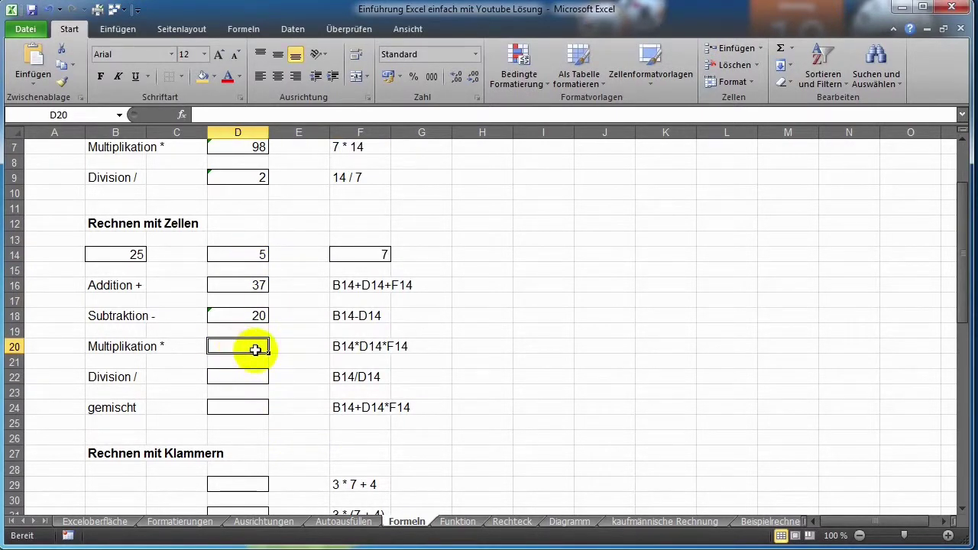
pyautogui.write('=')
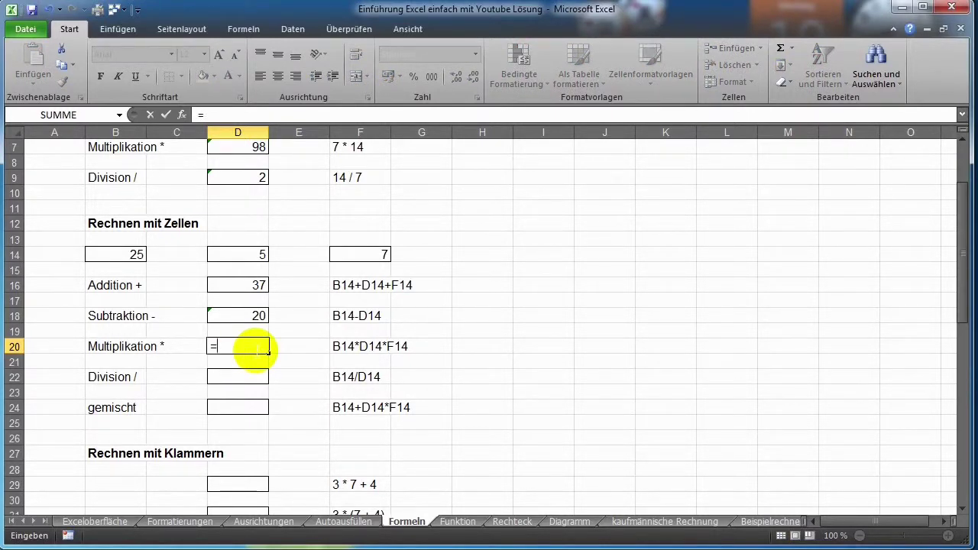
pyautogui.write('b')
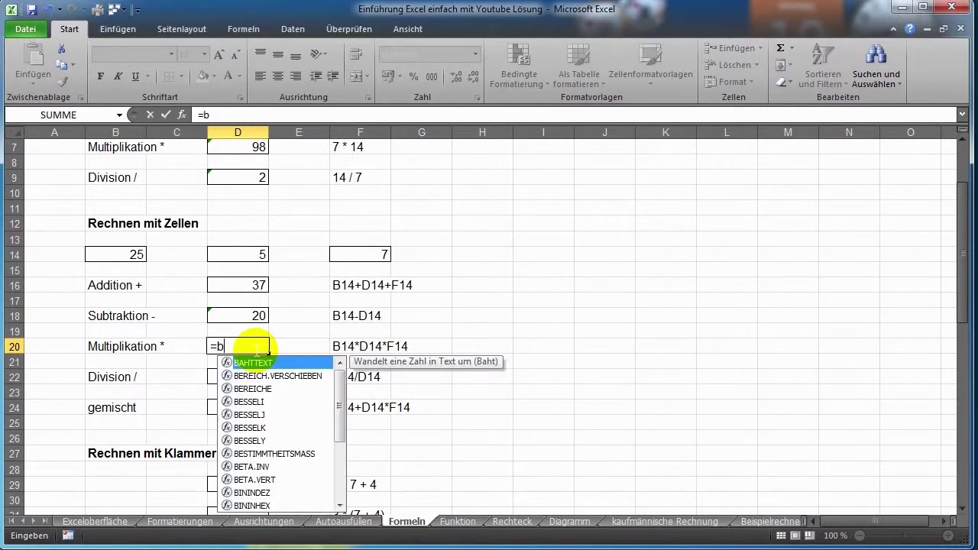
pyautogui.write('14')
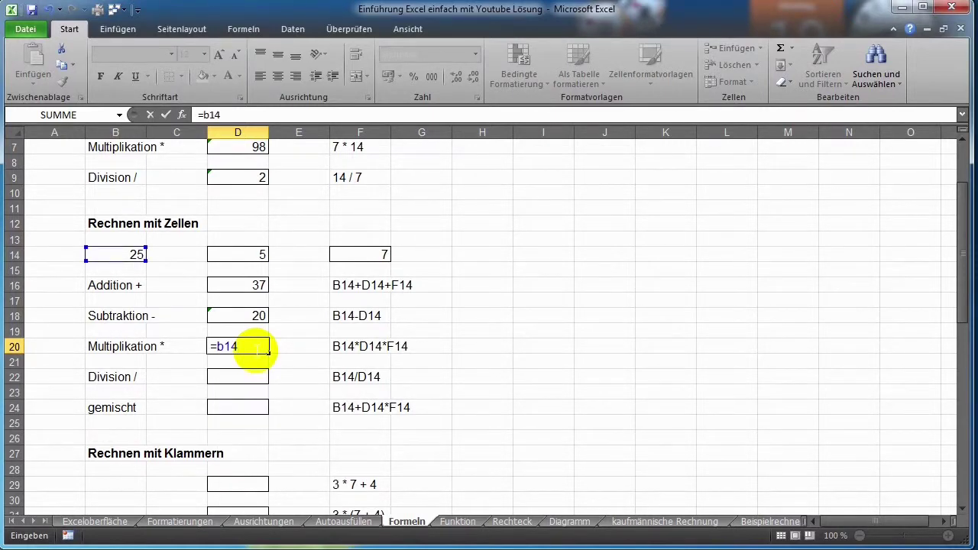
pyautogui.write('*')
pyautogui.write('d14')
pyautogui.write('*')
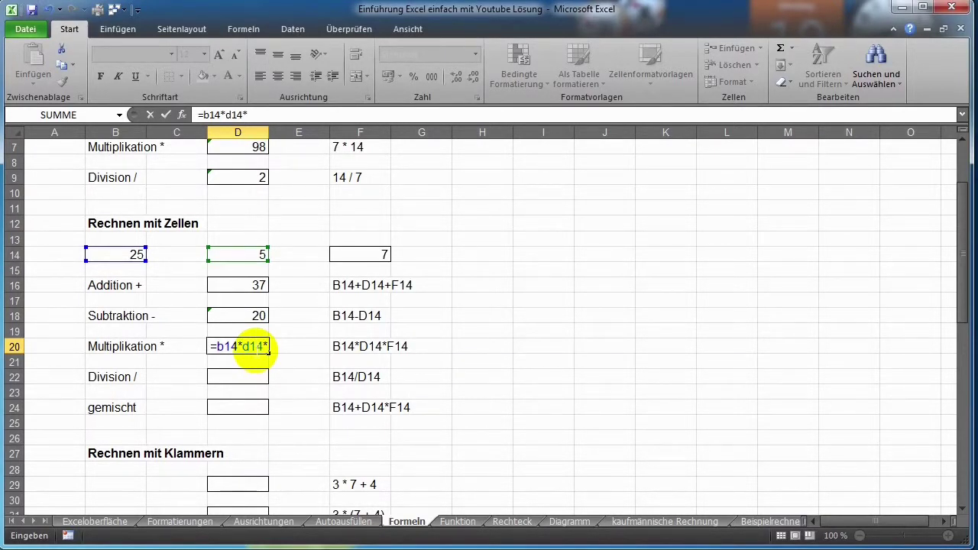
pyautogui.write('f14')
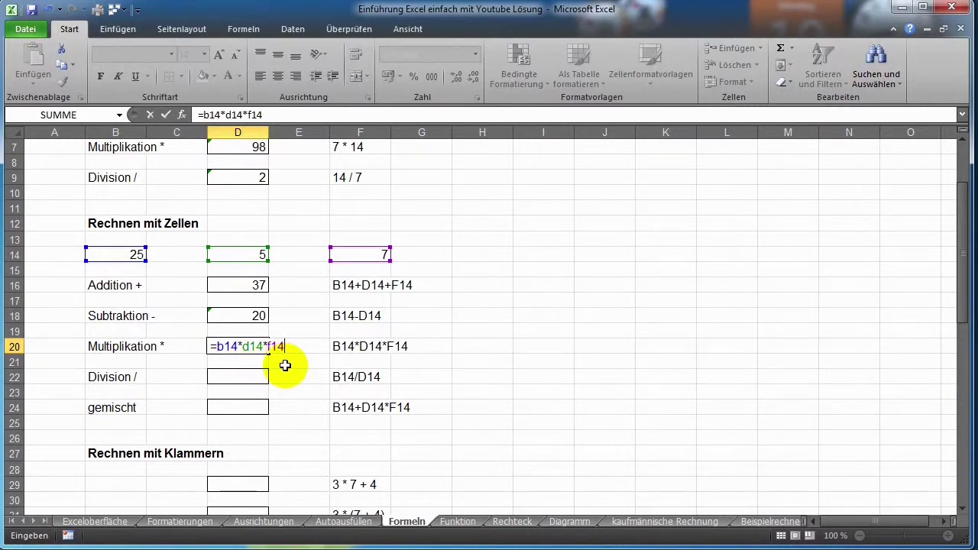
pyautogui.press('Return')
# Try replacing the D14 reference in D20's formula, then cancel the edit, keeping 875.
pyautogui.click(256, 344)
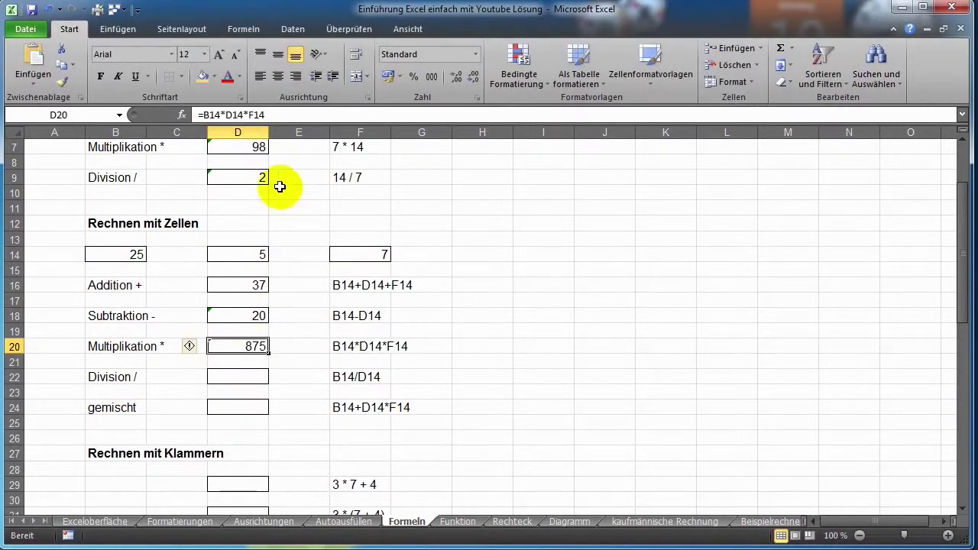
pyautogui.click(222, 115)
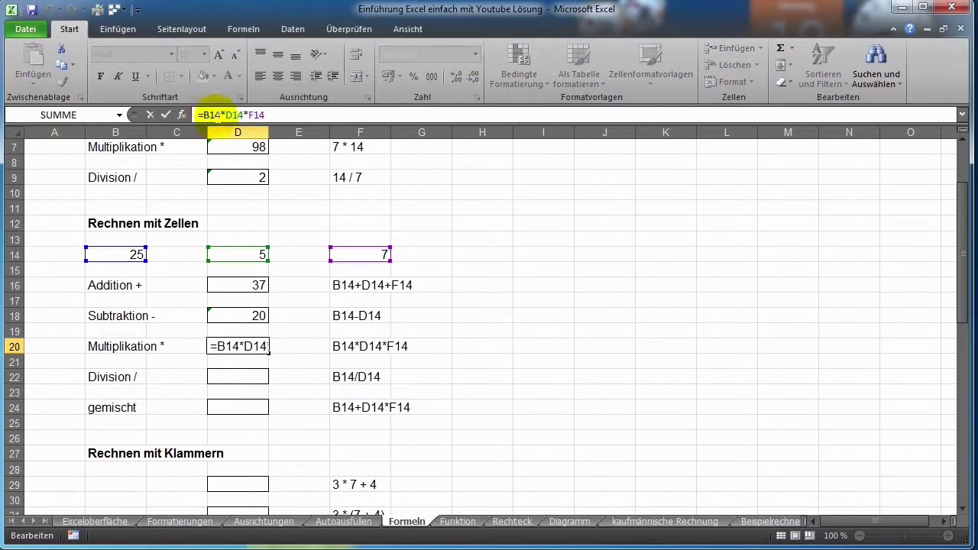
pyautogui.moveTo(226, 114); pyautogui.dragTo(242, 121)
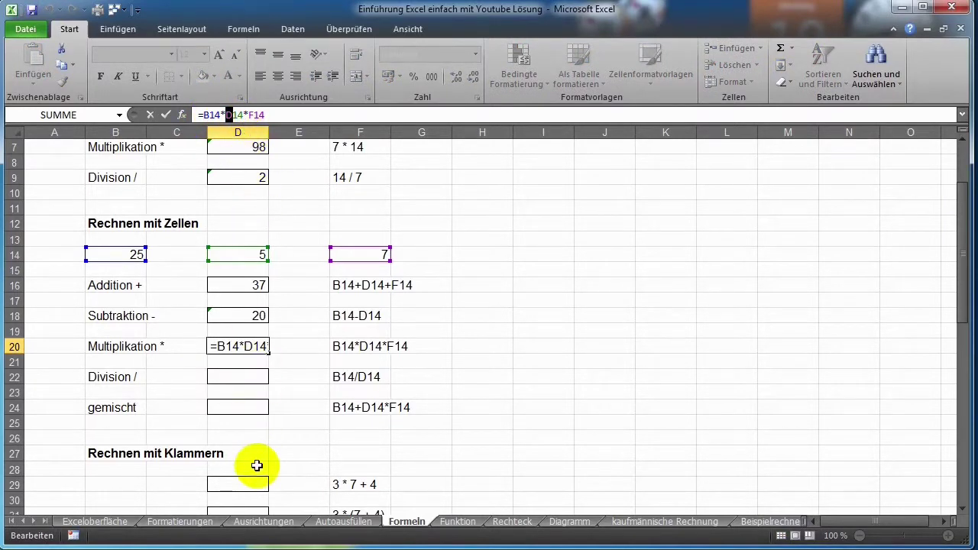
pyautogui.click(275, 451)
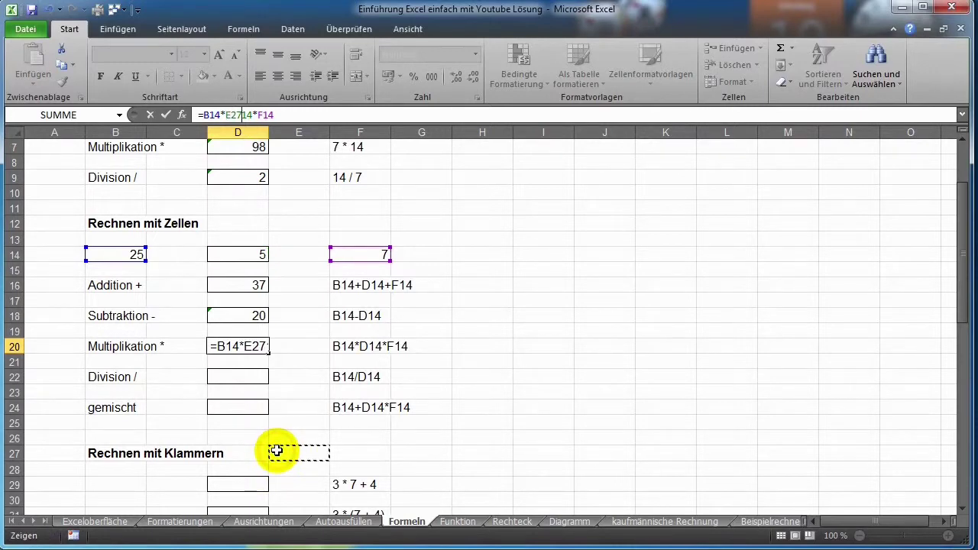
pyautogui.press('Escape')
# Enter =3*7+4 in D29 (25) and type =3*(7+4) into D31.
pyautogui.scroll(-3, 275, 450)
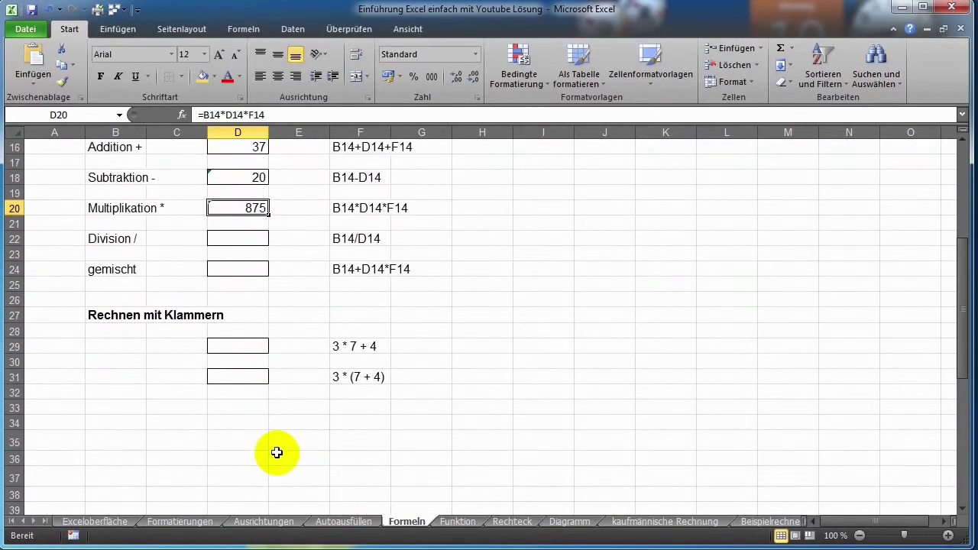
pyautogui.click(241, 347)
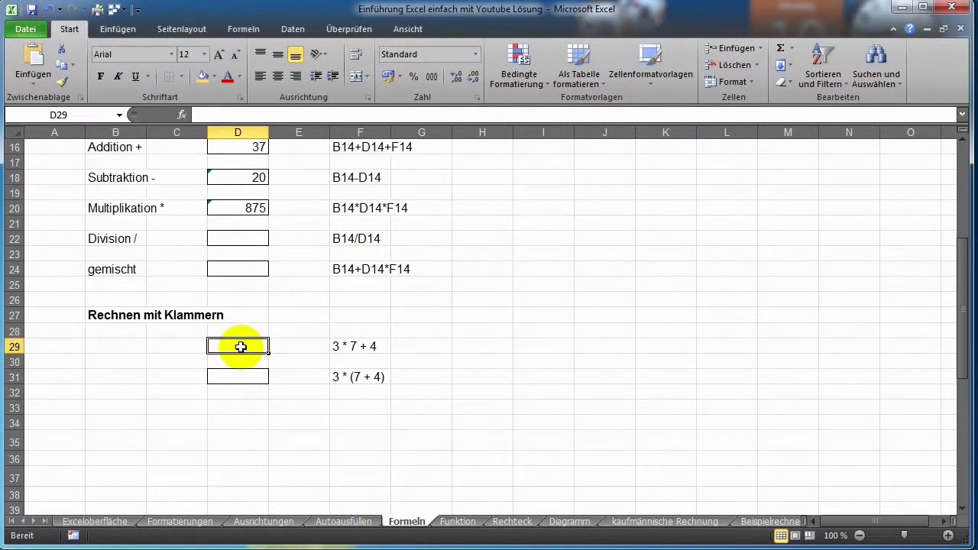
pyautogui.write('=')
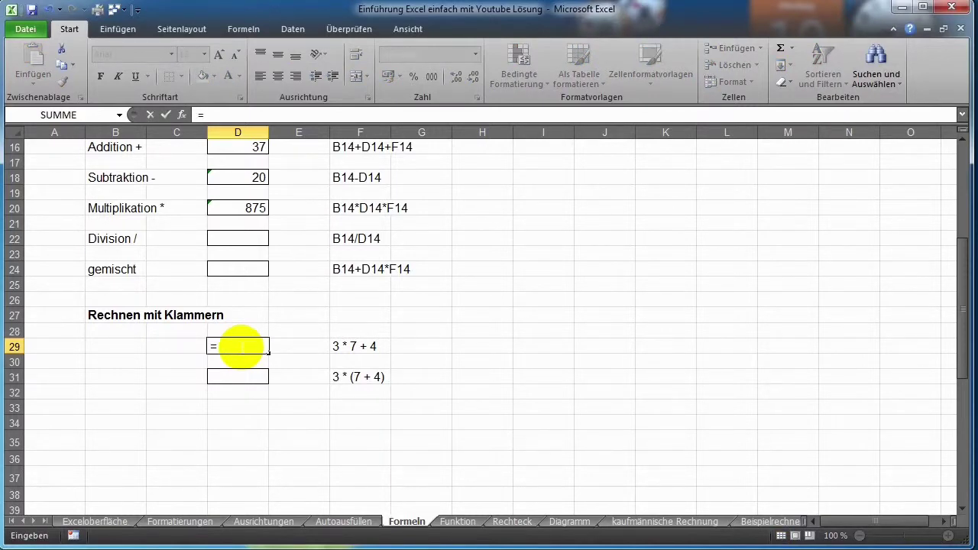
pyautogui.write('3')
pyautogui.write('*')
pyautogui.write('7')
pyautogui.write('+4')
pyautogui.press('Return')
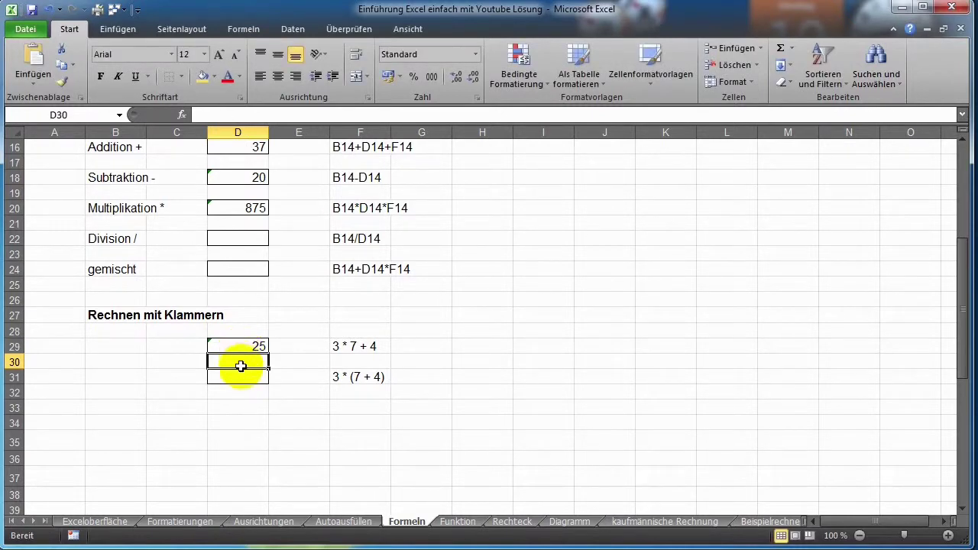
pyautogui.click(243, 377)
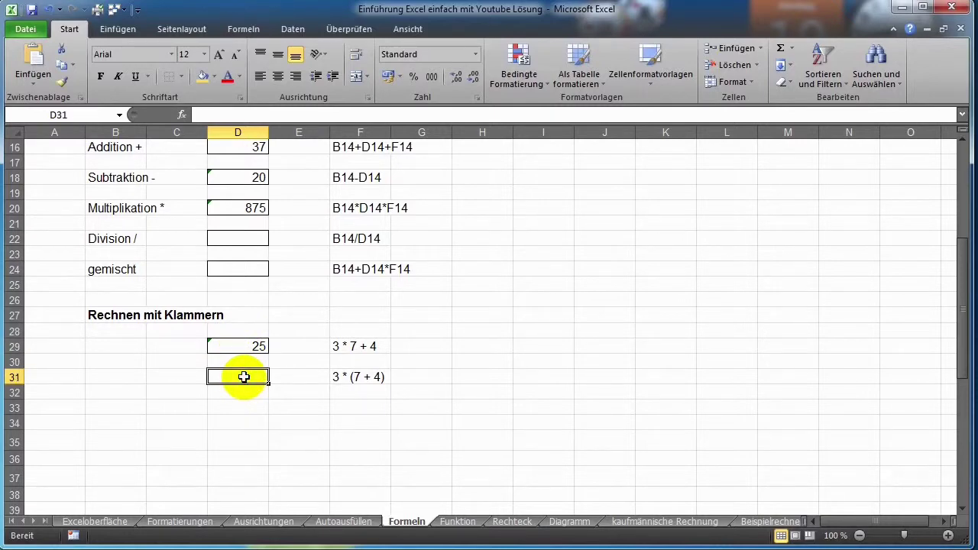
pyautogui.write('=3')
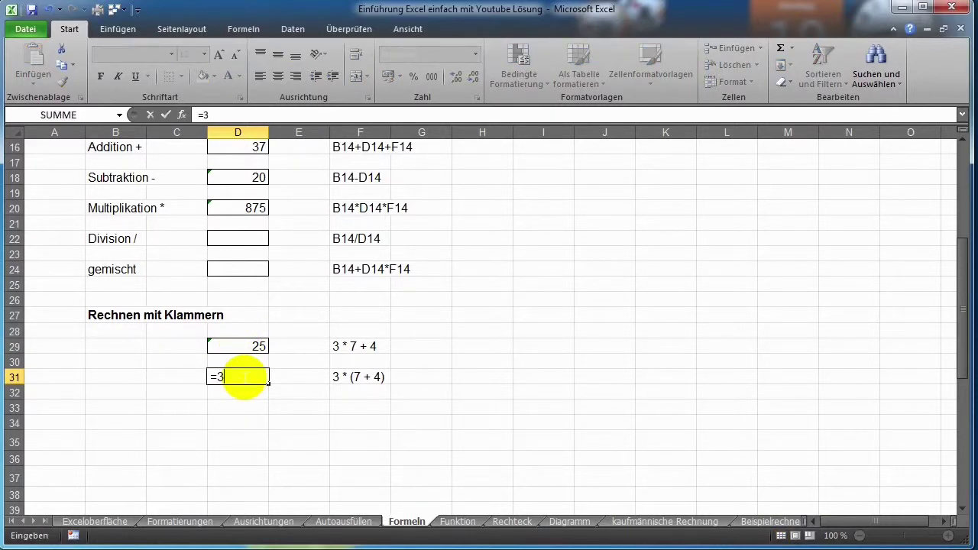
pyautogui.write('*')
pyautogui.write('(')
pyautogui.write('7+')
pyautogui.write('4)')
# Commit =3*(7+4) in D31 so it shows 33.
pyautogui.press('Return')
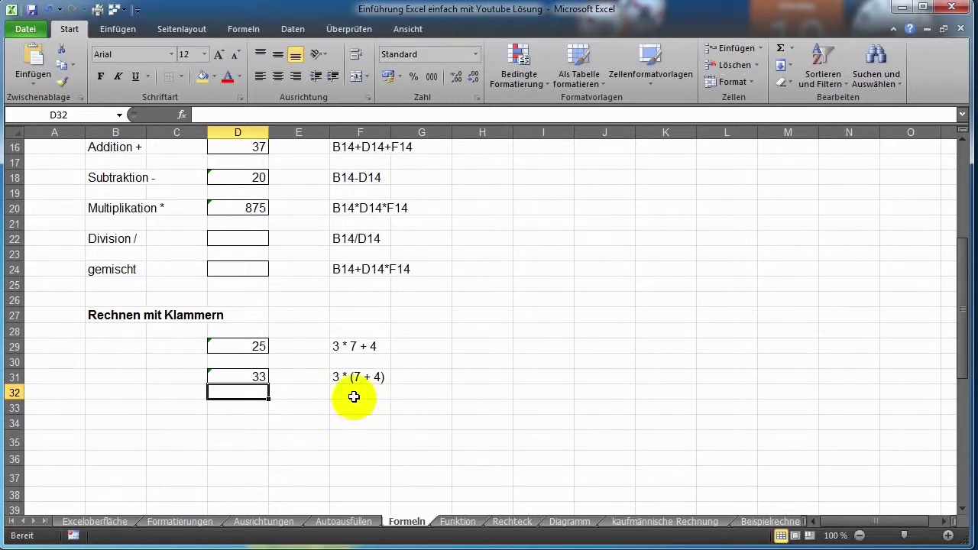